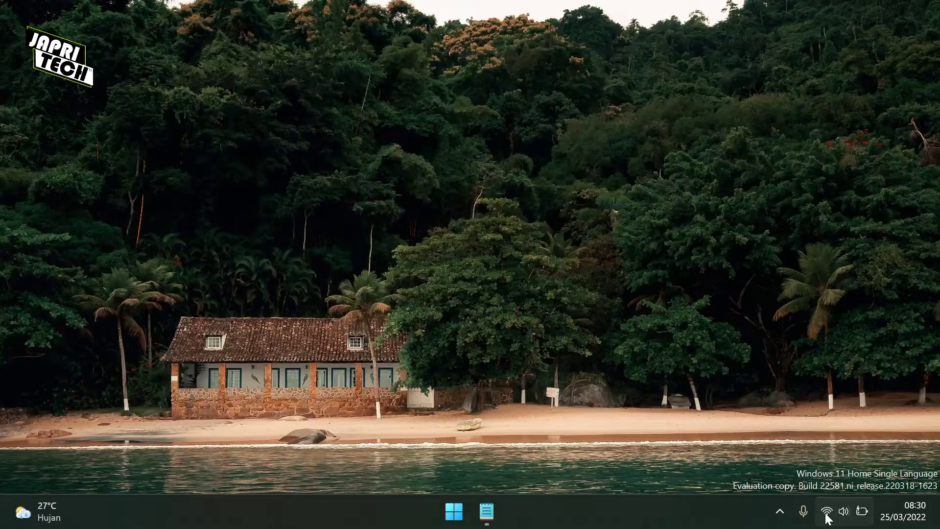
click(827, 514)
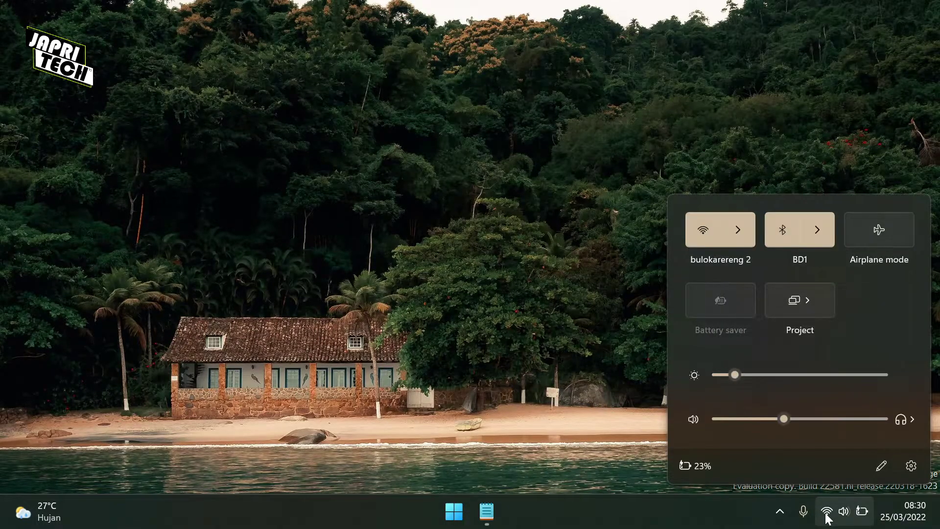
click(782, 413)
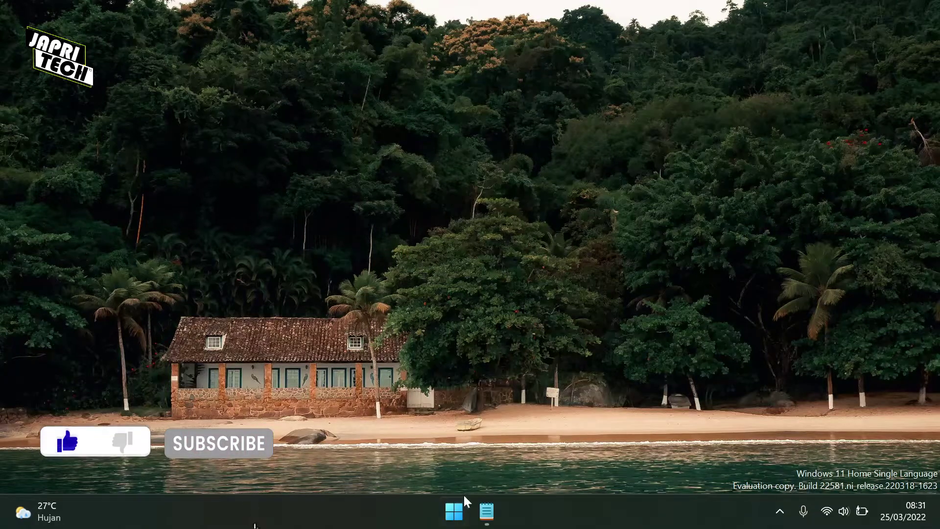
Open Device Manager and expand the Network adapters category.
right_click(455, 517)
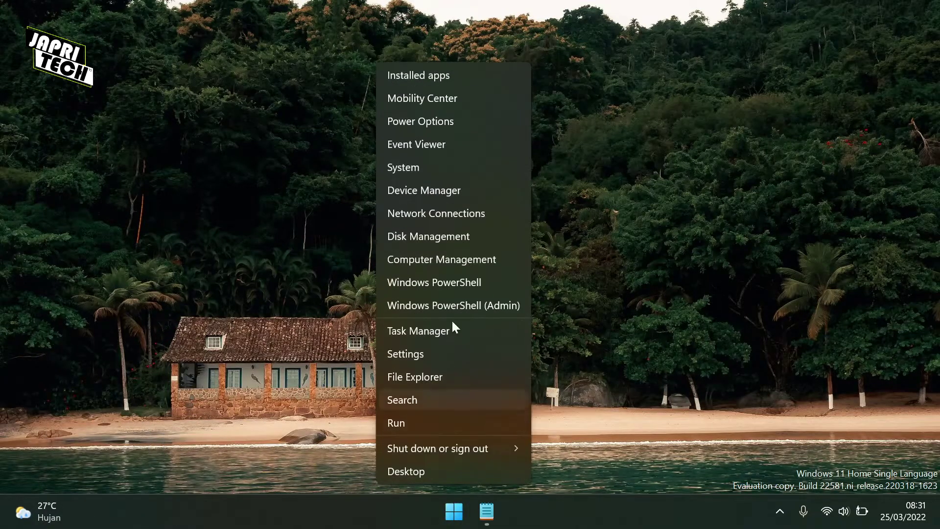
click(435, 197)
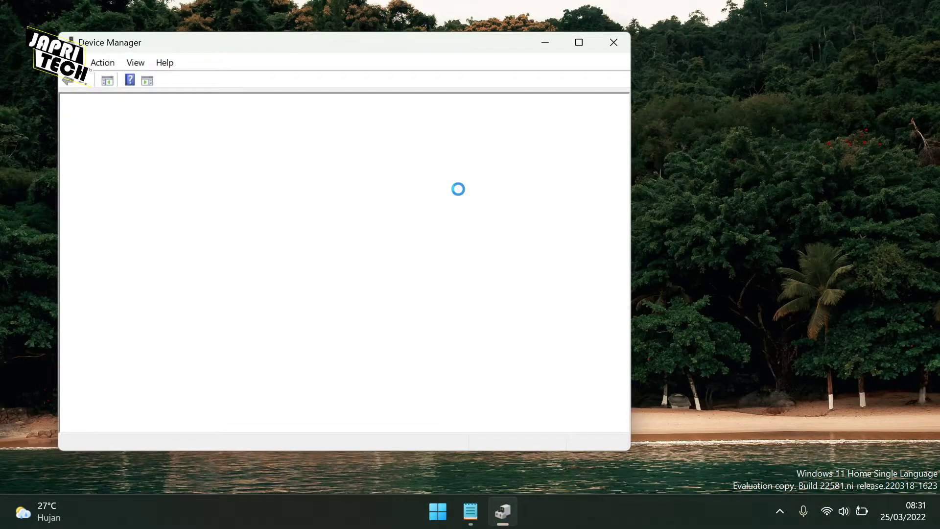
drag(396, 43, 519, 26)
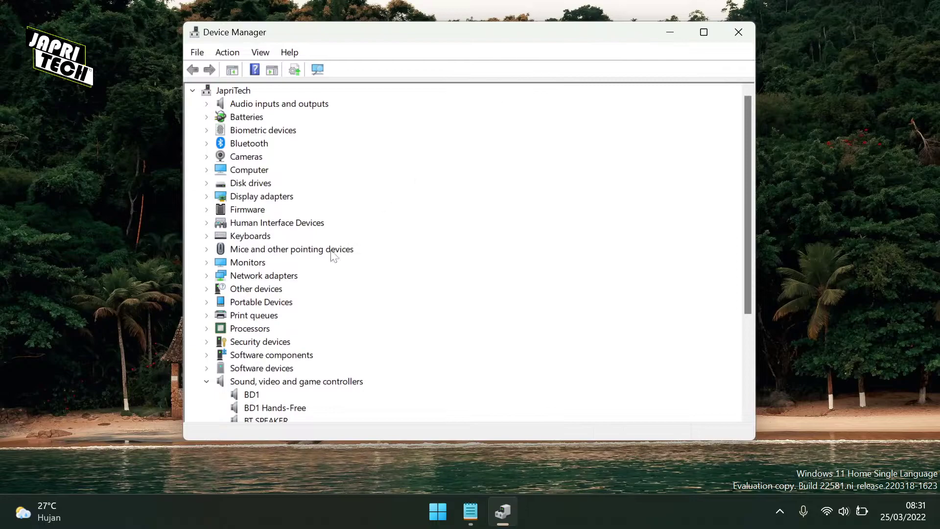
click(206, 276)
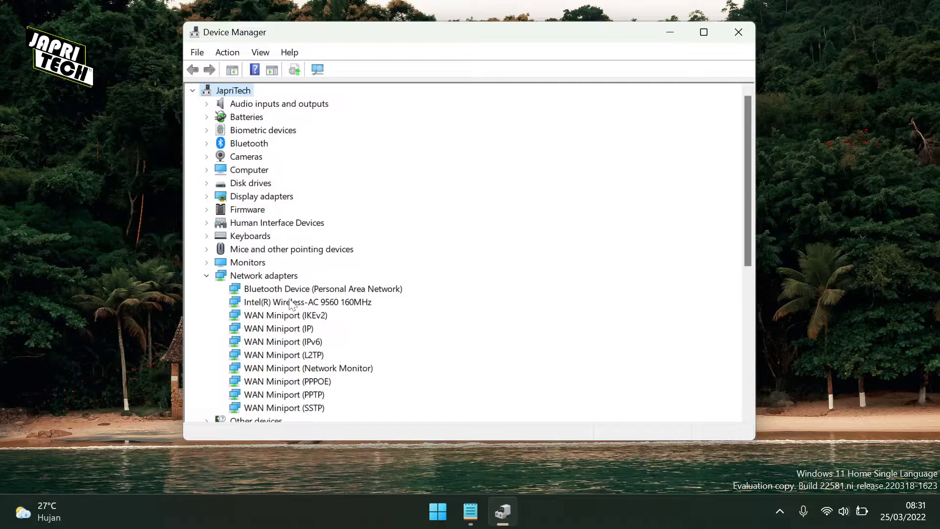
Disable "Allow the computer to turn off this device to save power" in the Intel(R) Wireless-AC 9560 adapter's power management properties and accept.
click(263, 305)
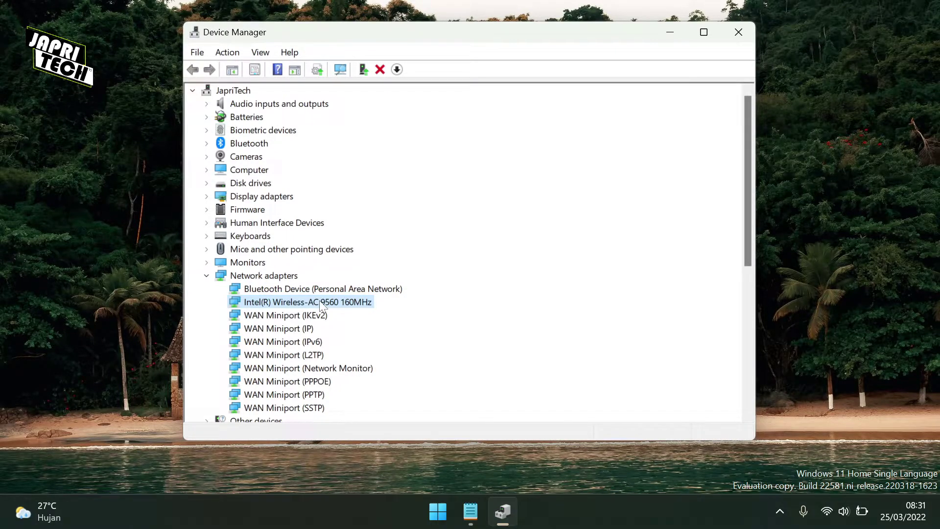
right_click(319, 300)
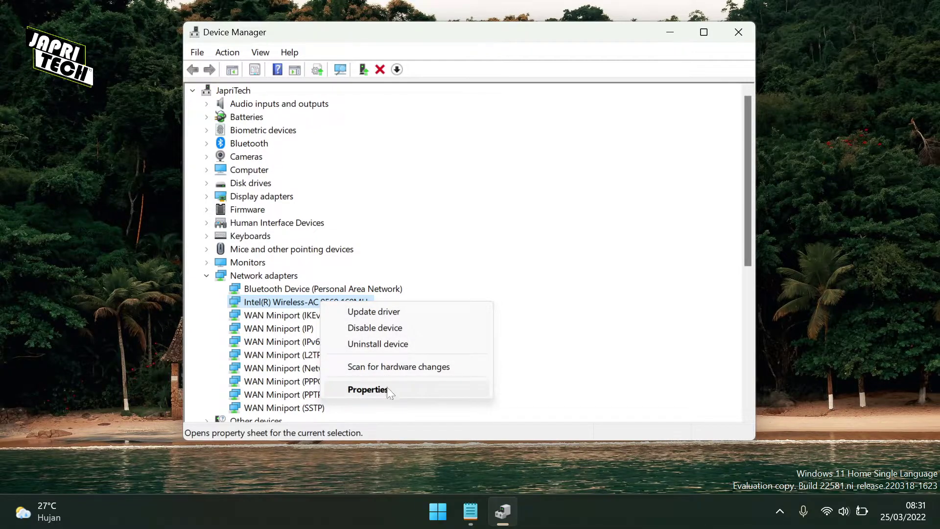
click(367, 389)
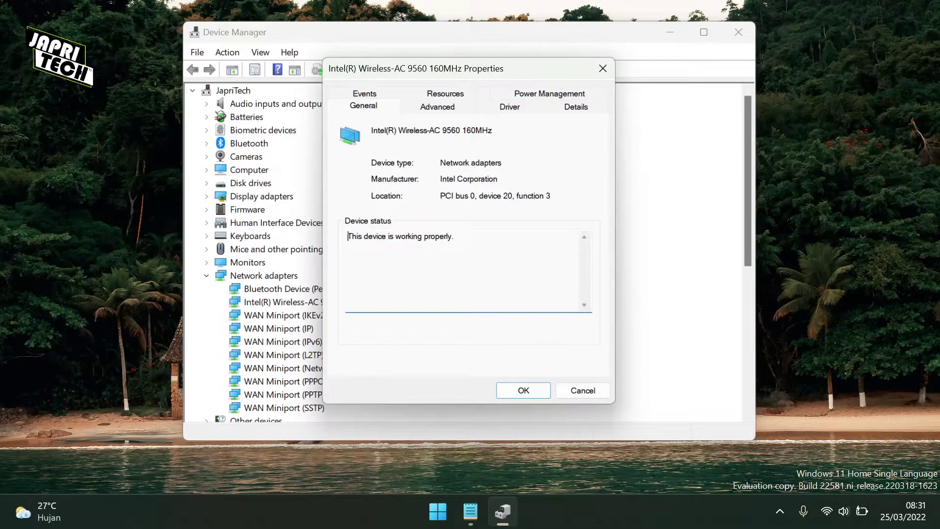
click(538, 97)
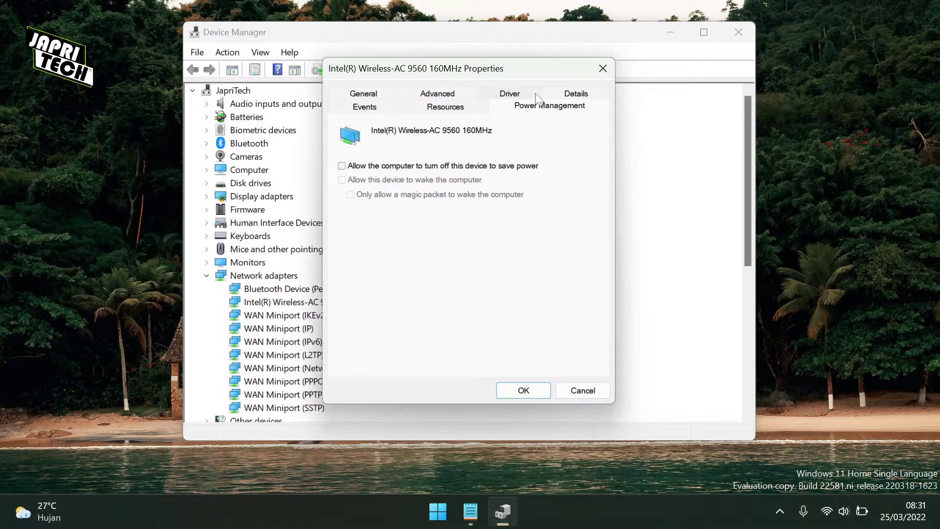
click(356, 167)
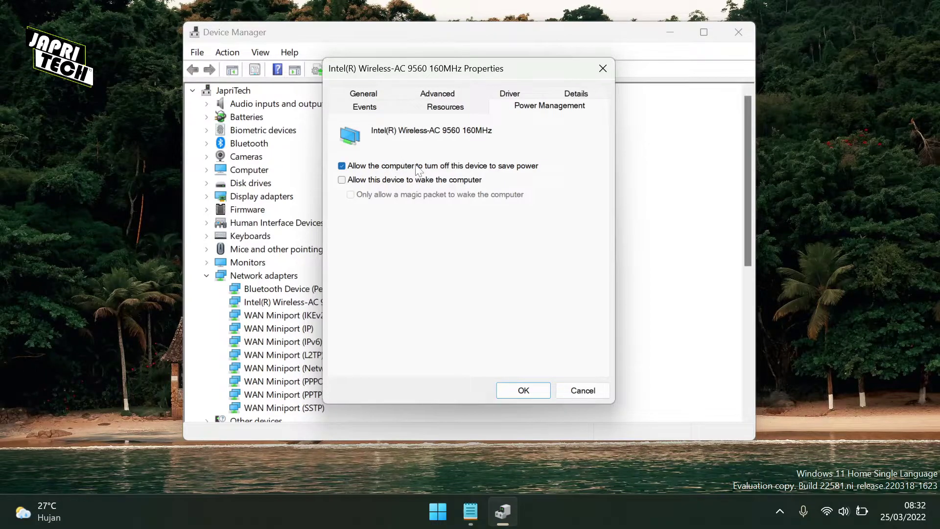
click(417, 169)
click(417, 169)
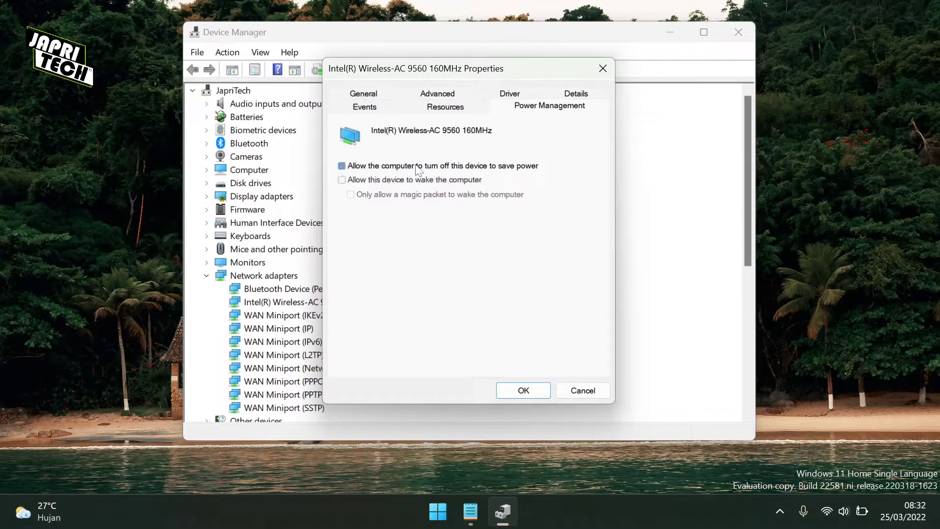
click(417, 169)
click(417, 170)
click(418, 170)
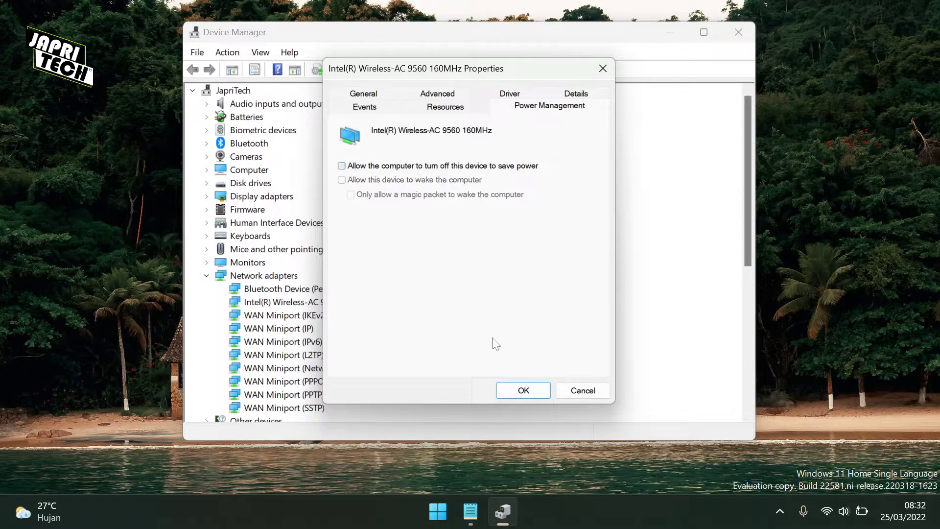
click(534, 391)
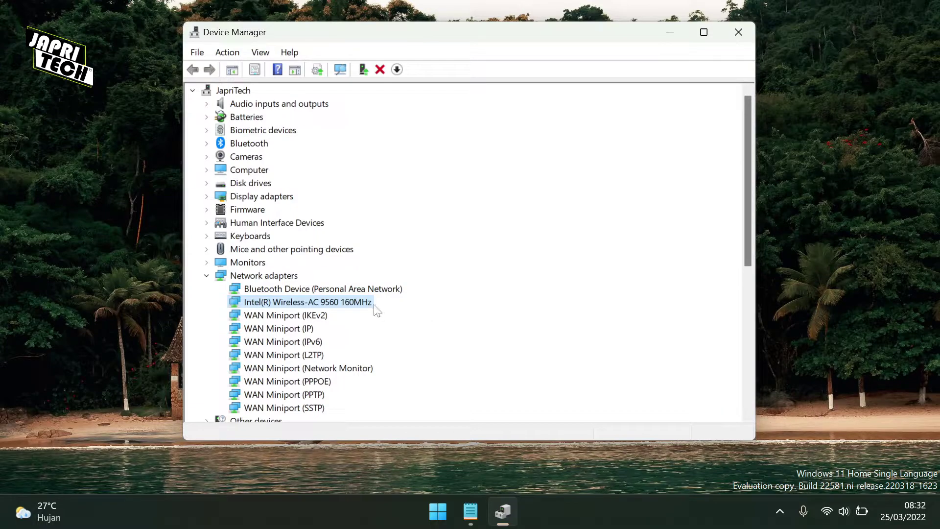
Search automatically for an updated driver for the Intel(R) Wireless-AC 9560 160MHz adapter.
right_click(294, 304)
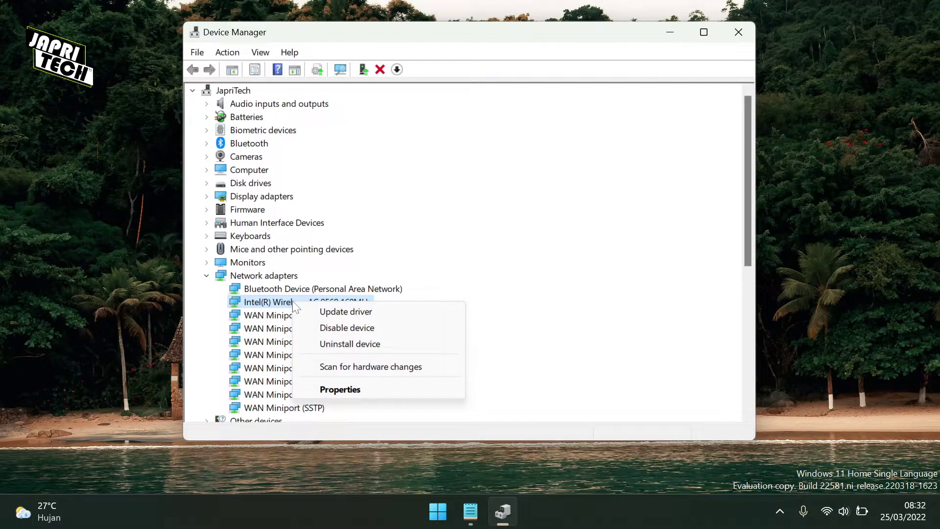
click(343, 311)
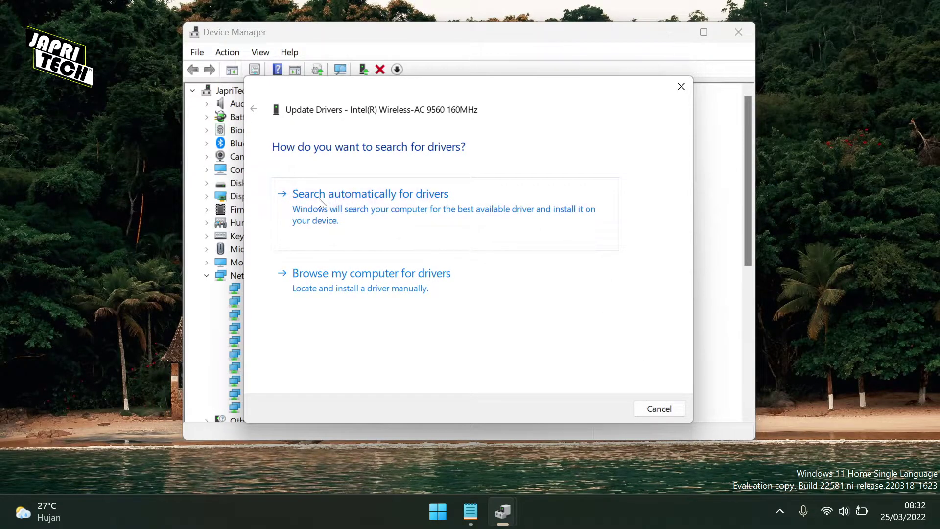
click(362, 208)
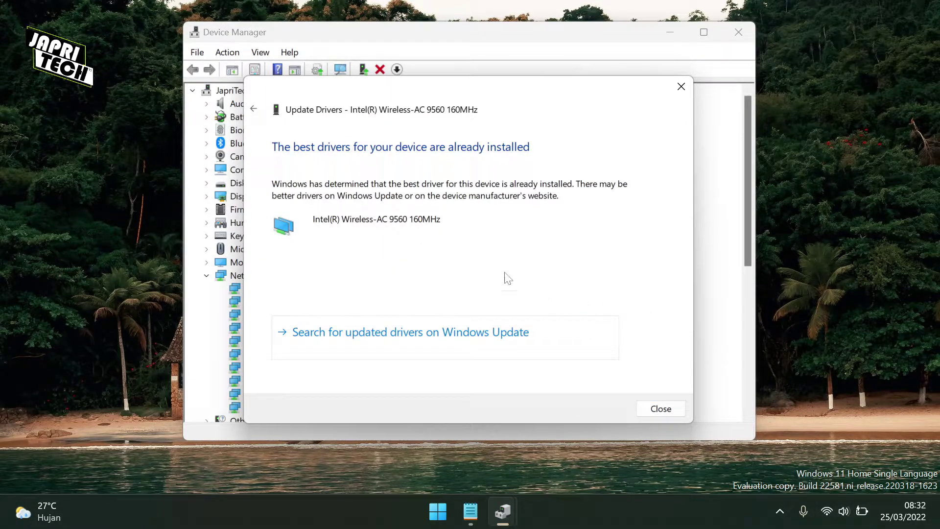
Manually install the first Intel(R) Wireless-AC 9560 160MHz (Intel) driver from the computer's list of available drivers, and close Device Manager.
click(253, 110)
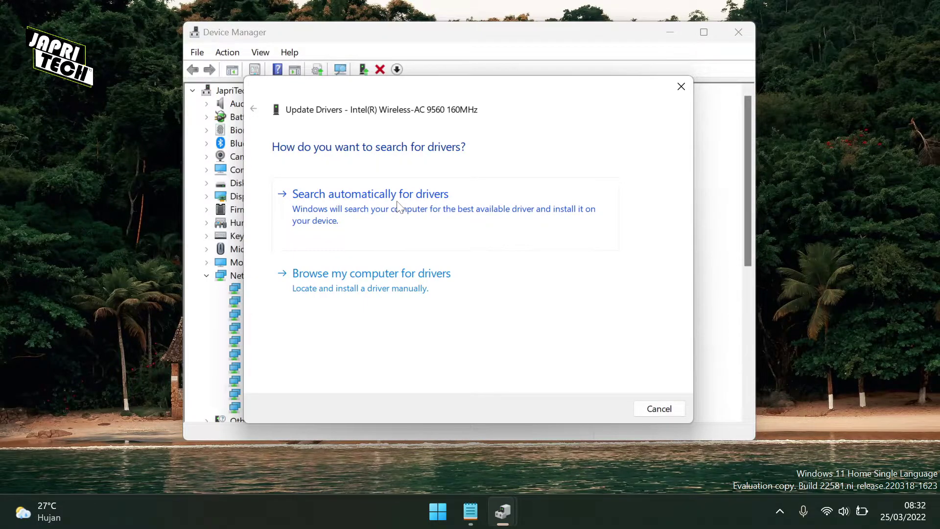
click(352, 284)
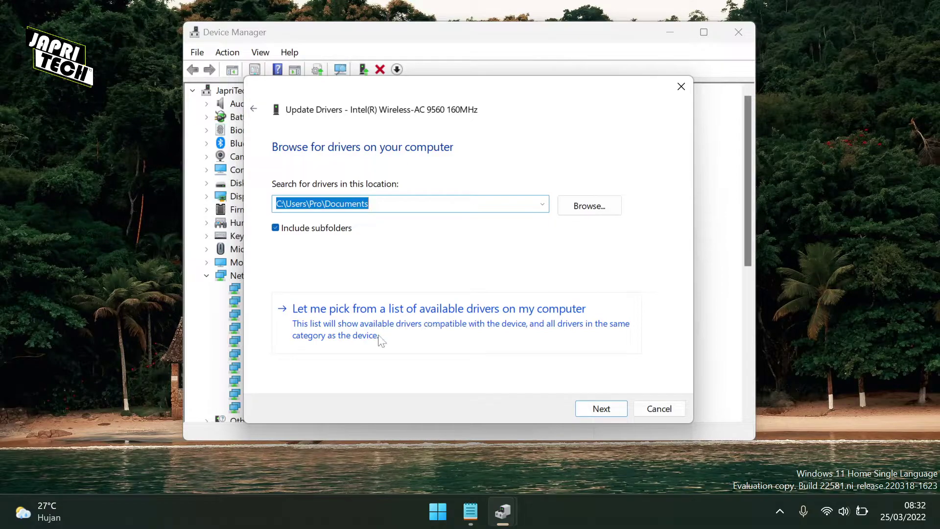
click(399, 323)
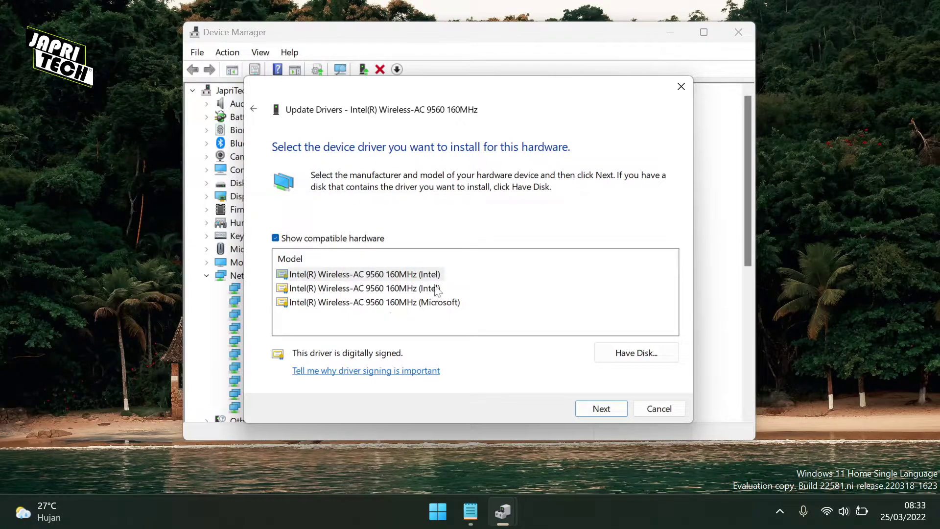
click(369, 289)
click(377, 298)
click(381, 290)
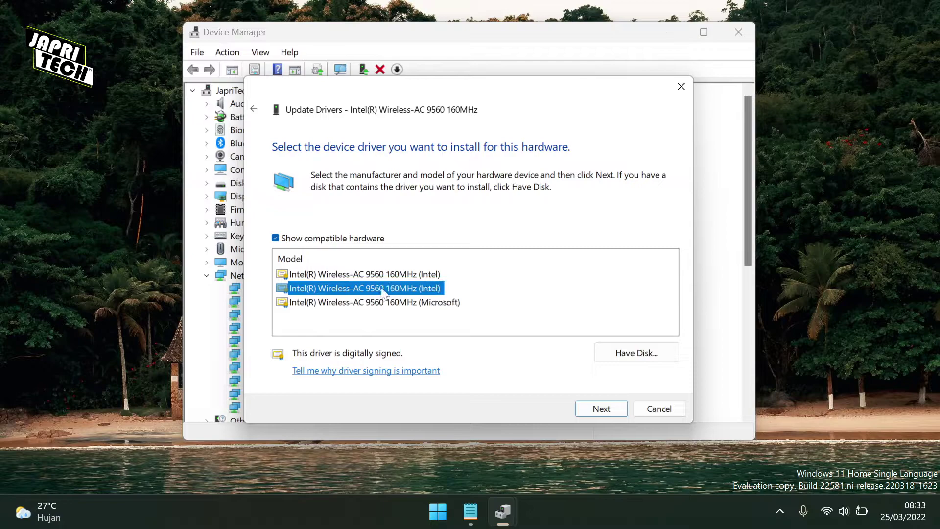
click(386, 279)
click(386, 289)
click(377, 298)
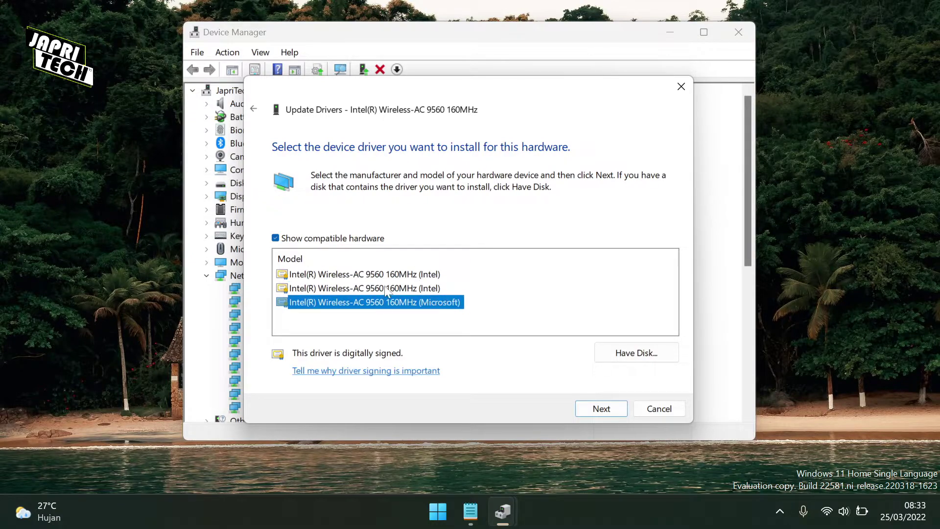
click(386, 289)
click(391, 277)
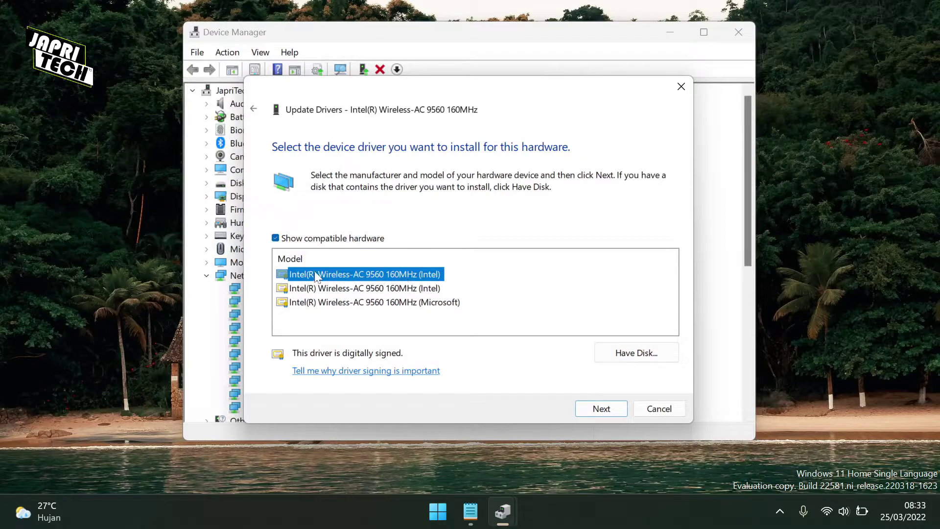
click(587, 414)
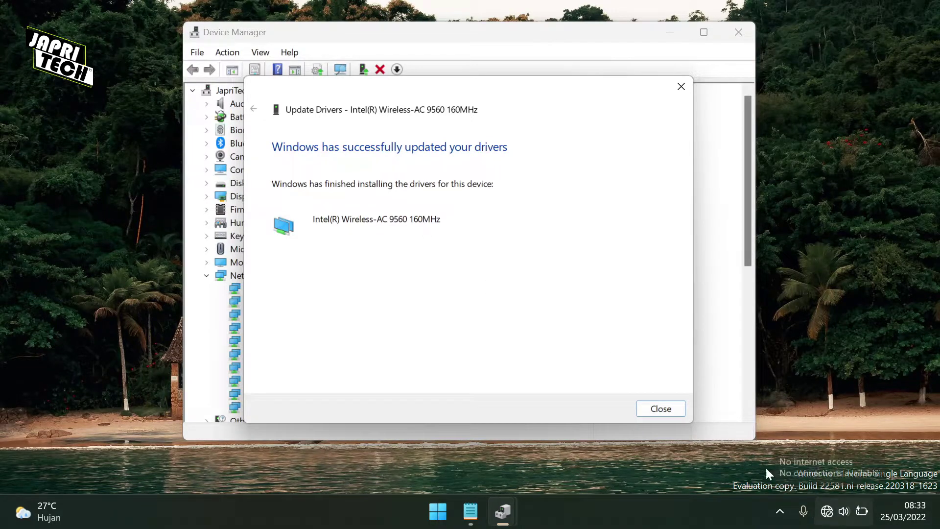
click(669, 408)
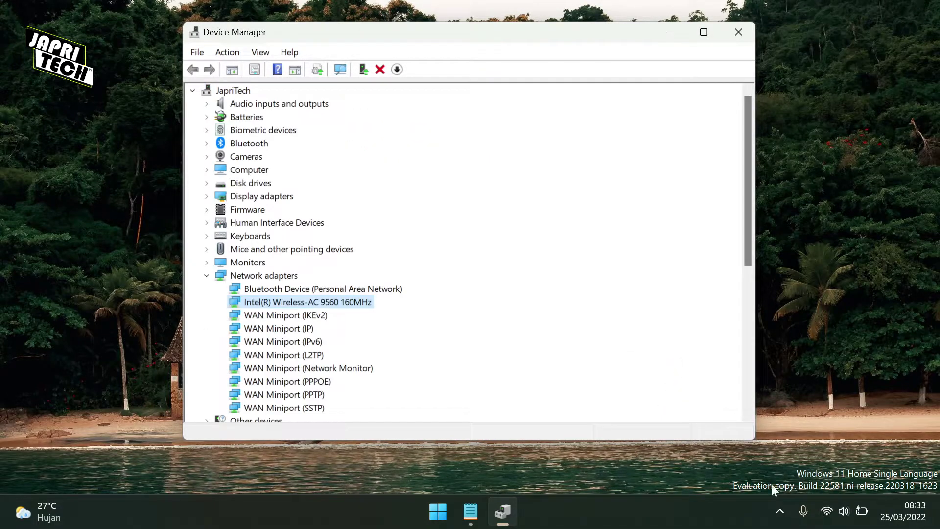
click(738, 32)
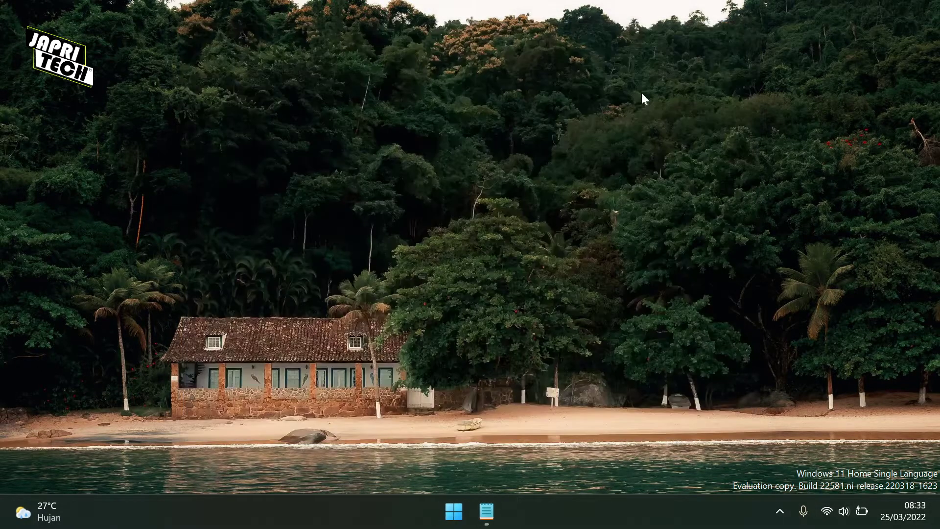
right_click(427, 115)
click(475, 181)
Search Windows for "cho", open Choose a power plan and bring up the Balanced plan's advanced power settings.
click(454, 511)
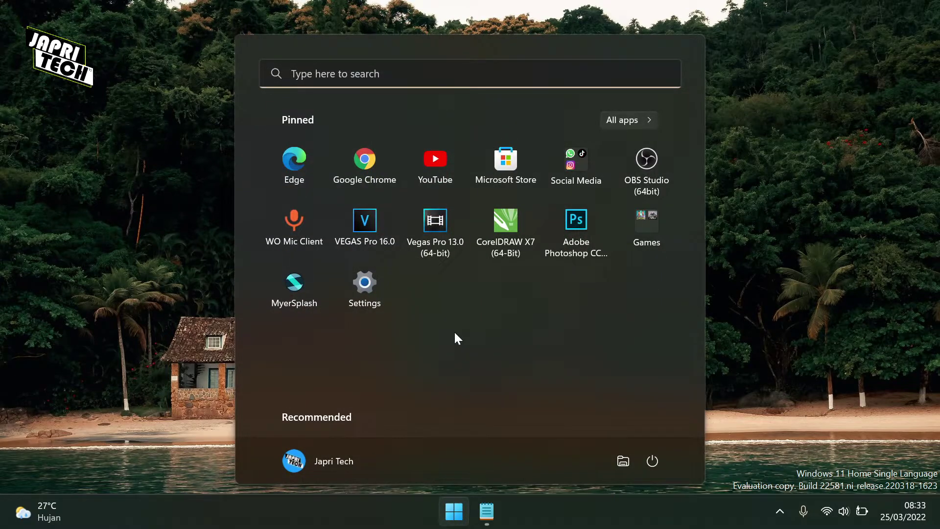
text(cho)
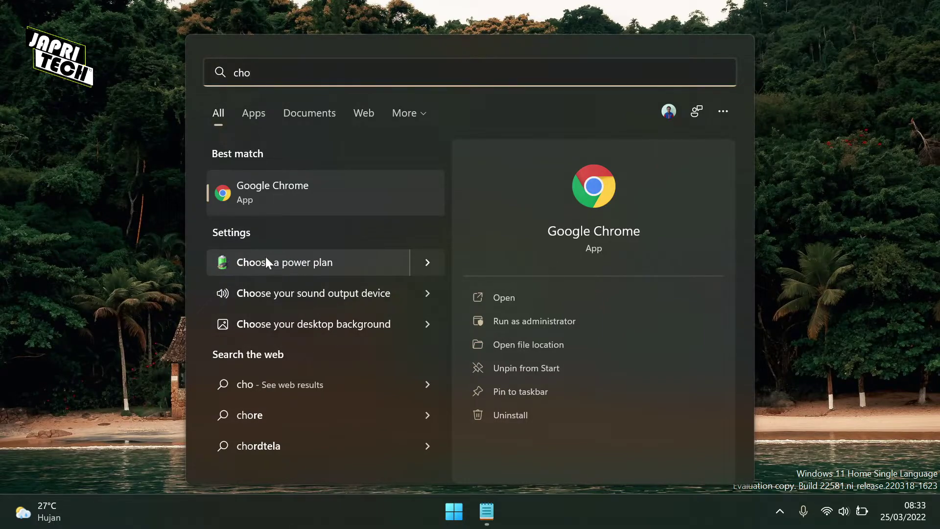
click(352, 260)
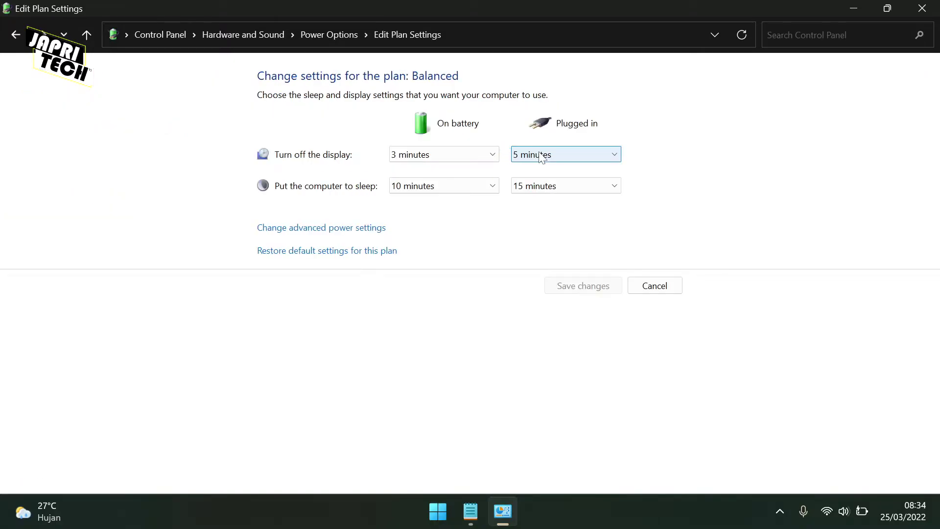
click(342, 228)
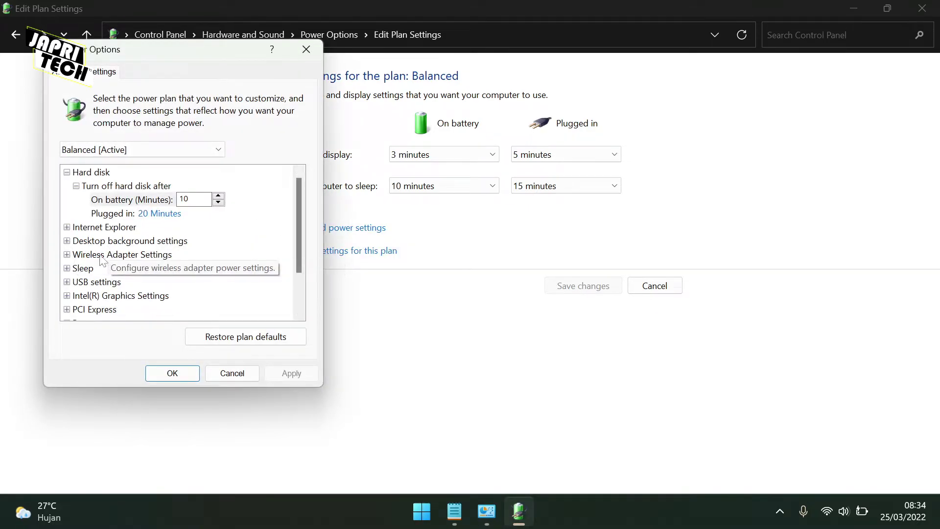
In the Balanced plan's advanced settings, set the wireless adapter's Power Saving Mode on battery to Maximum Performance.
click(127, 255)
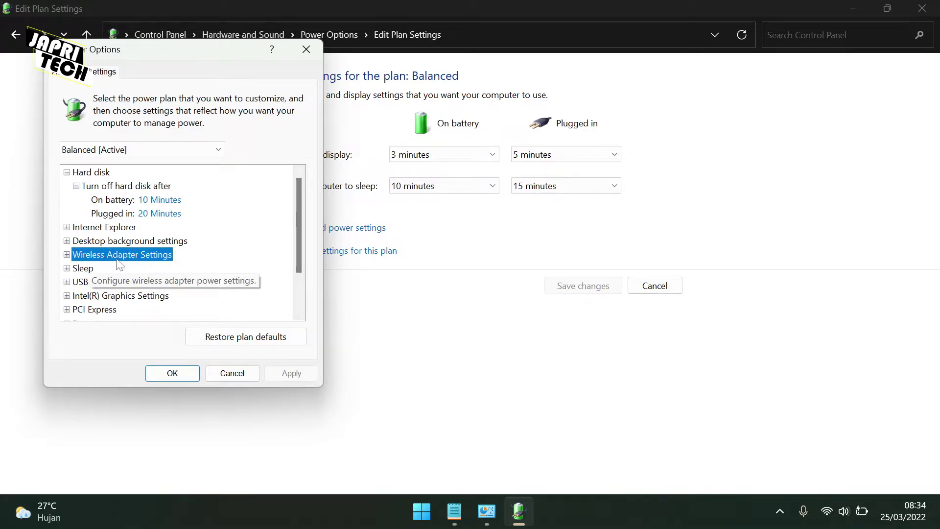
click(71, 257)
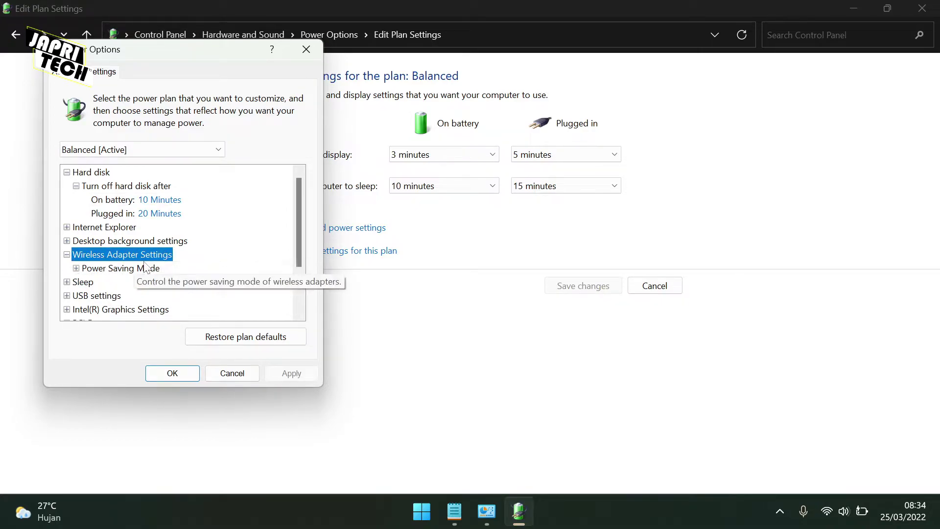
click(117, 269)
click(76, 268)
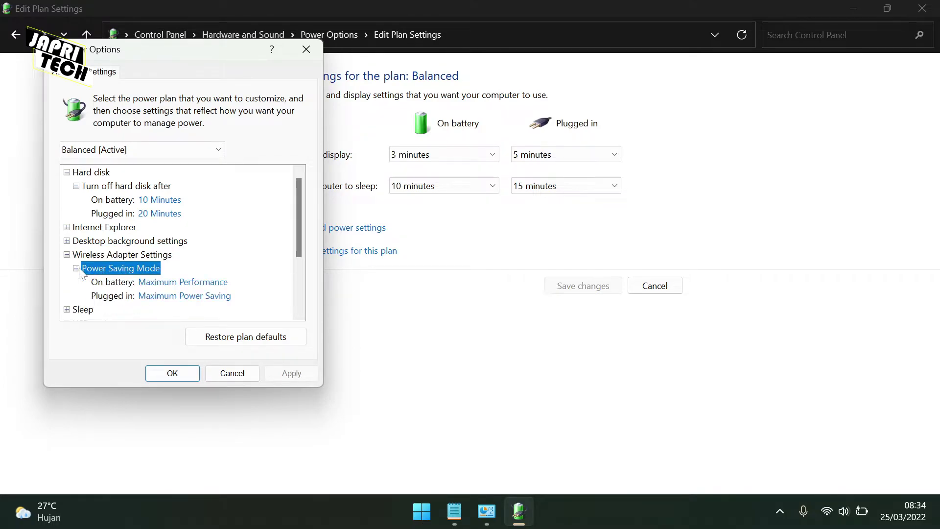
click(182, 282)
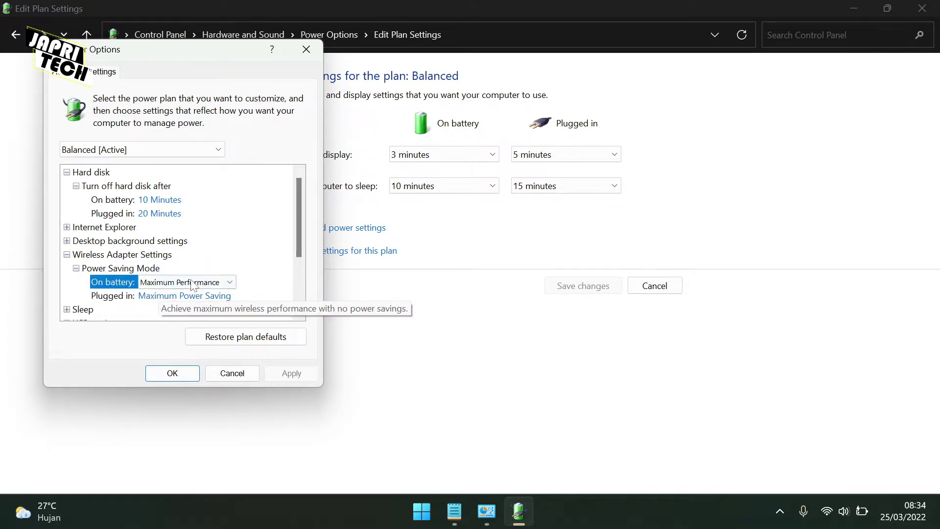
click(227, 282)
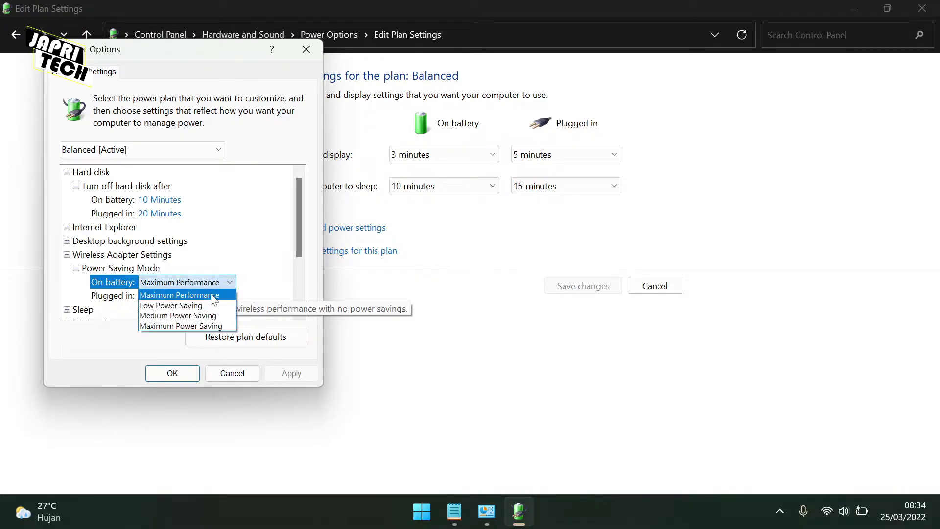
click(212, 295)
Set the wireless adapter's plugged-in Power Saving Mode to Maximum Performance, apply the changes and close the power plan settings.
click(220, 296)
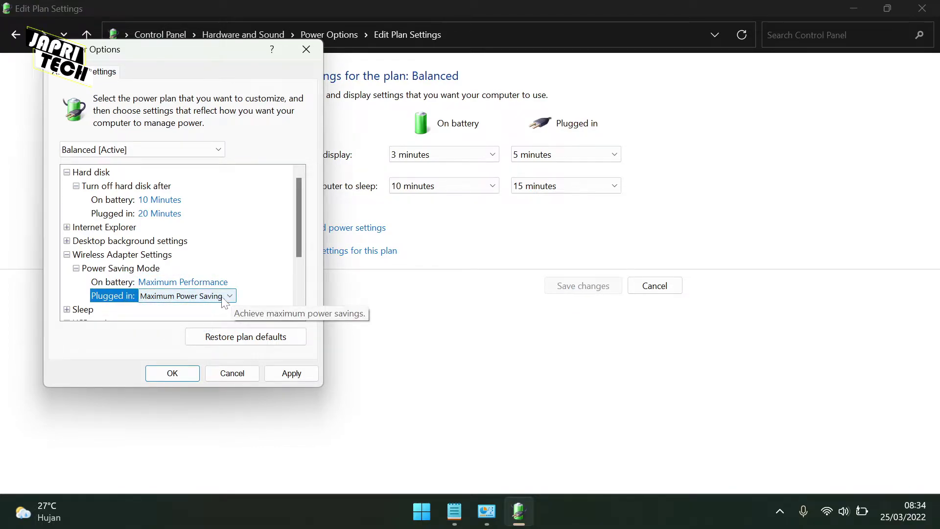
click(224, 299)
click(214, 307)
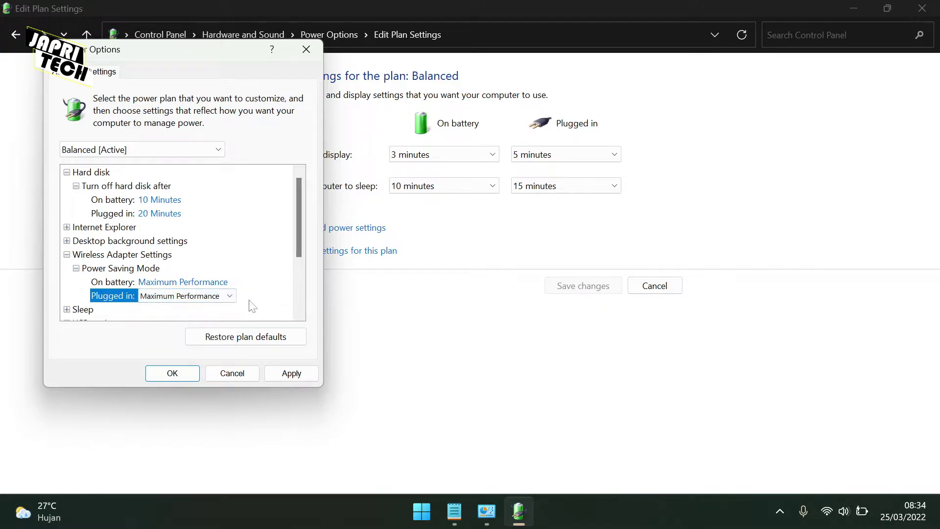
click(290, 372)
click(188, 372)
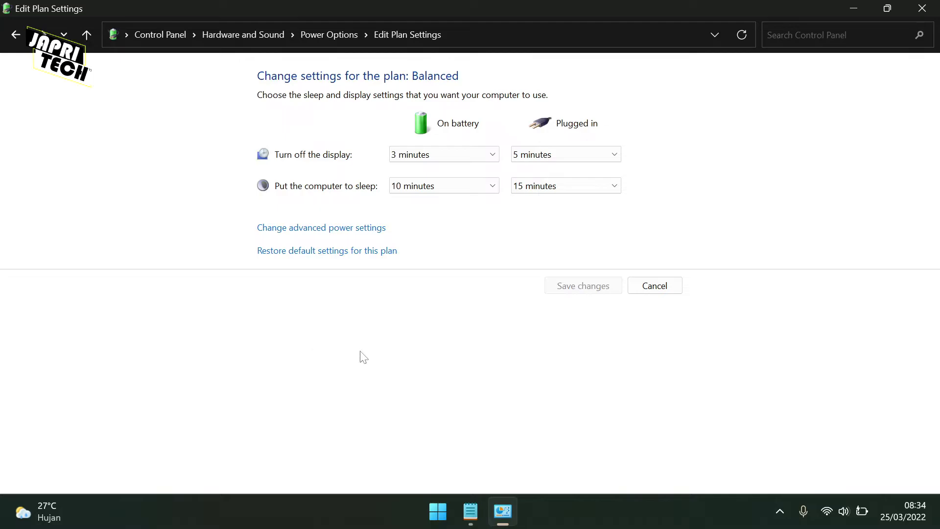
click(927, 6)
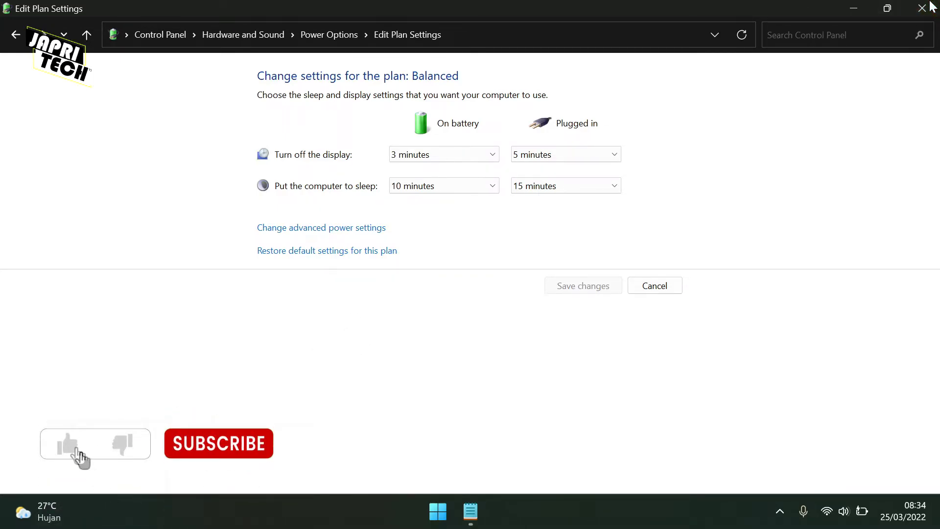
Refresh the desktop and check the Wi-Fi connection in the quick settings.
right_click(489, 147)
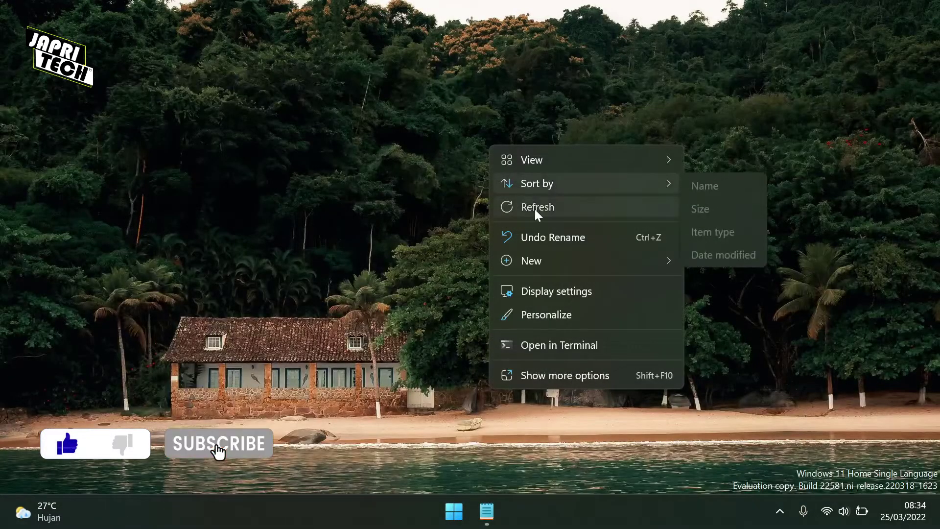
click(535, 210)
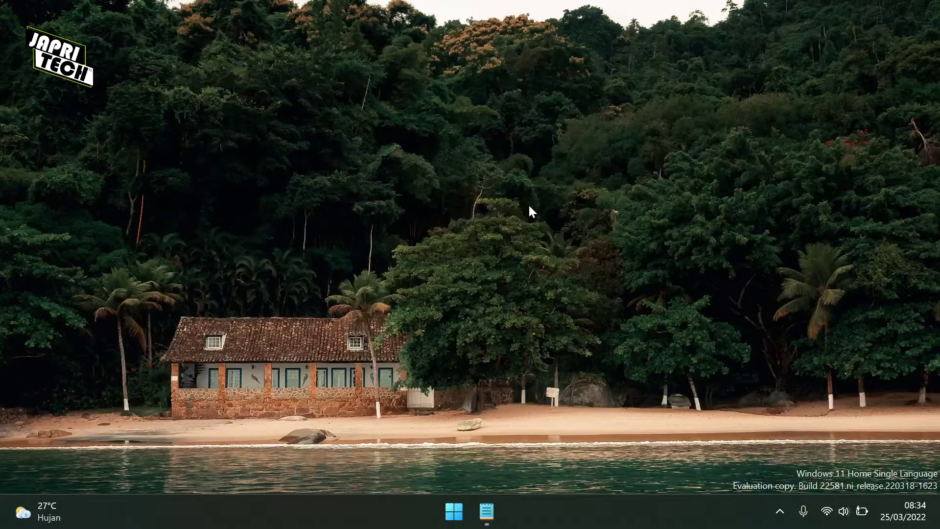
click(830, 511)
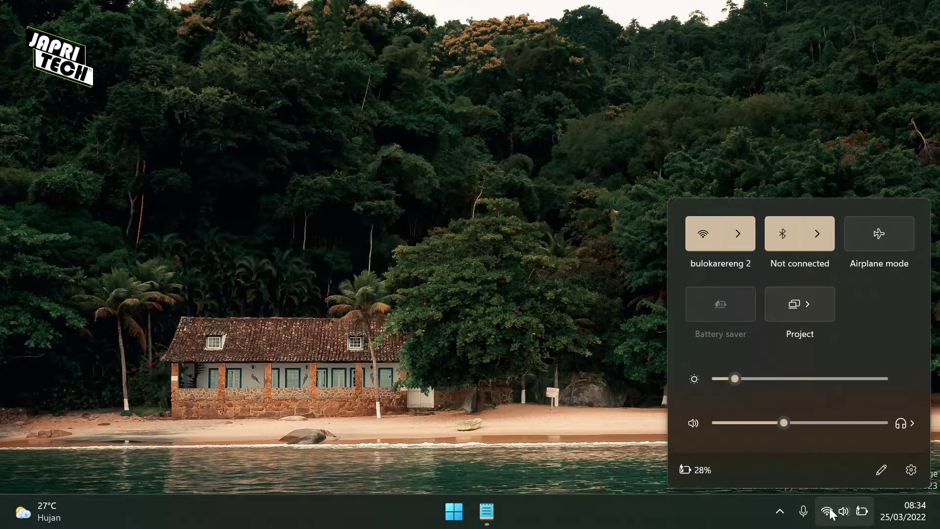
click(392, 283)
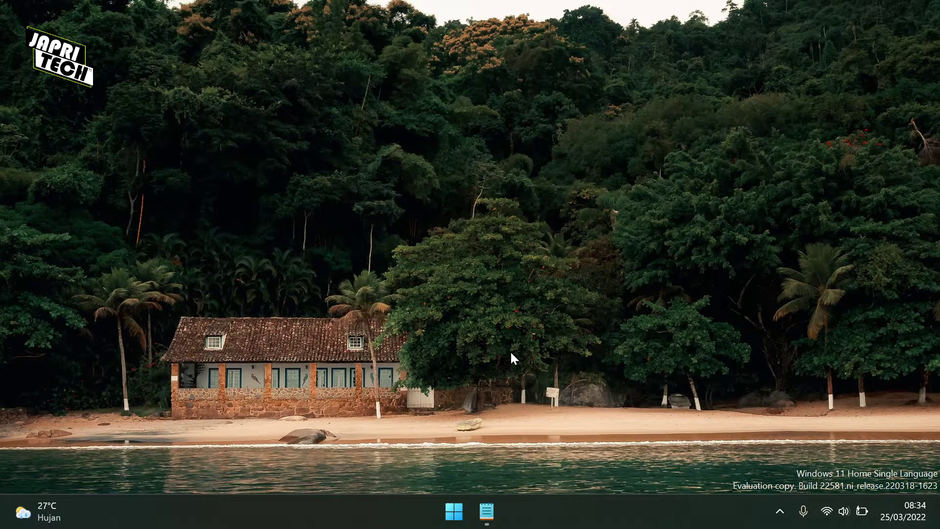
Search Windows for "cmd", run Command Prompt as administrator and reposition its window.
click(456, 499)
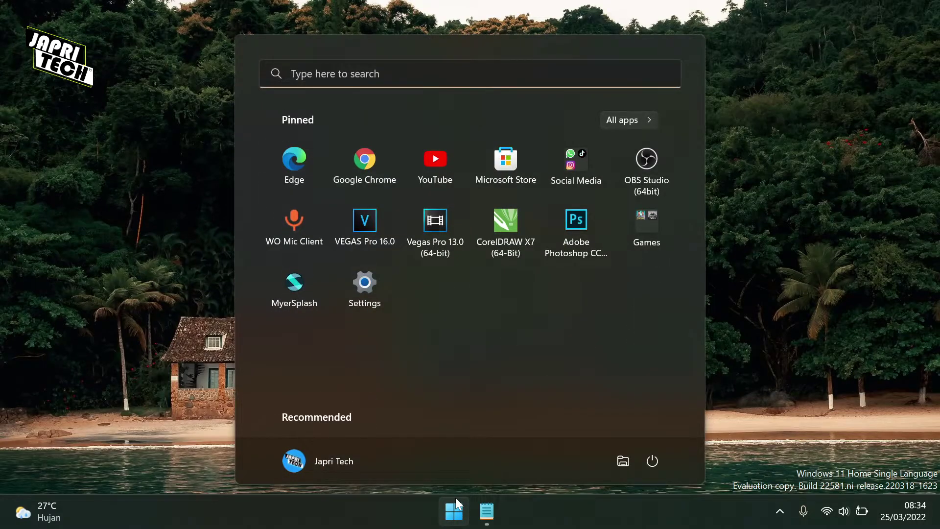
text(cmd)
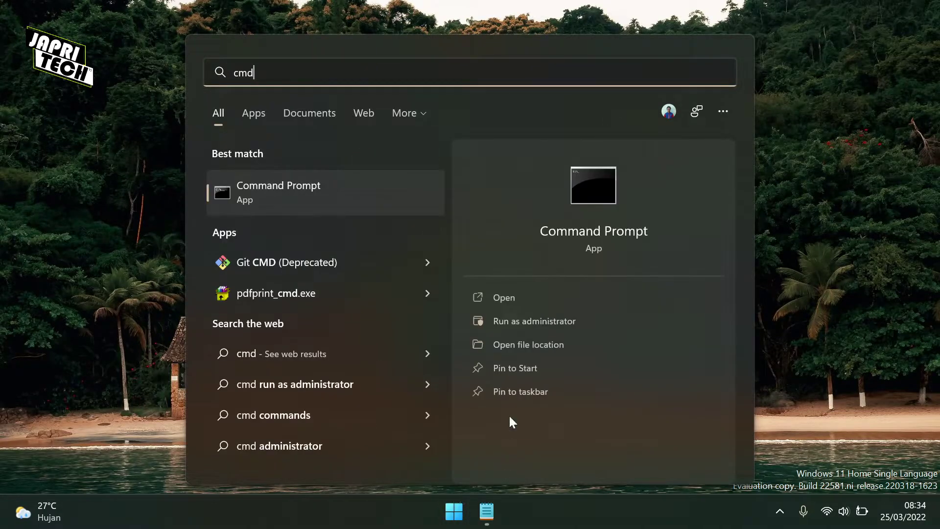
click(555, 327)
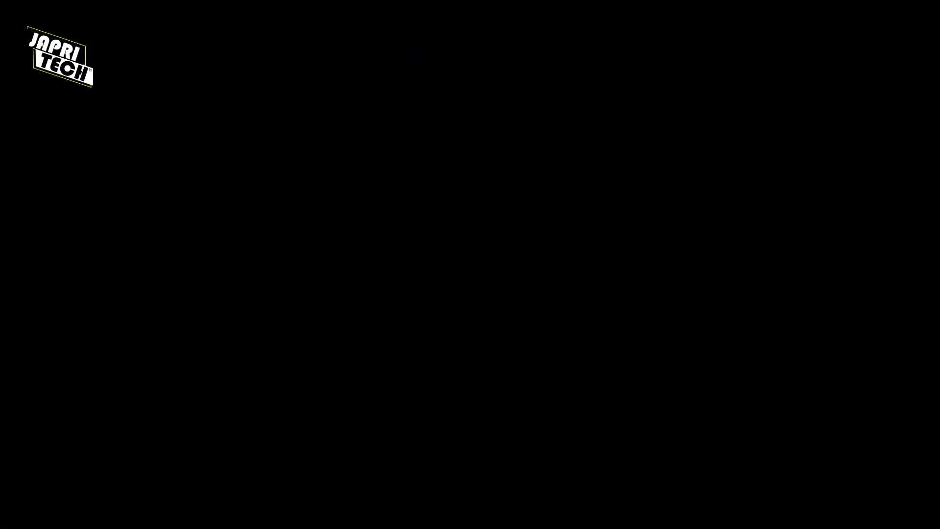
key(alt+y)
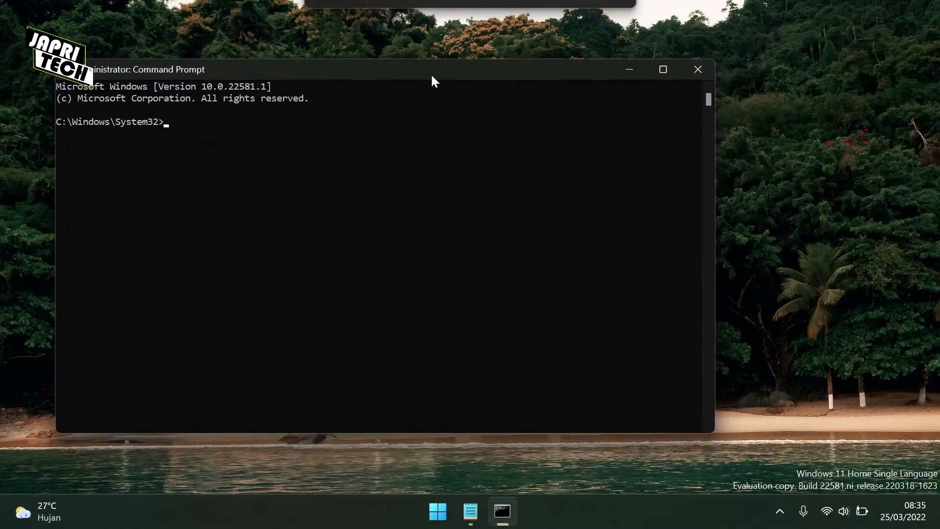
click(446, 85)
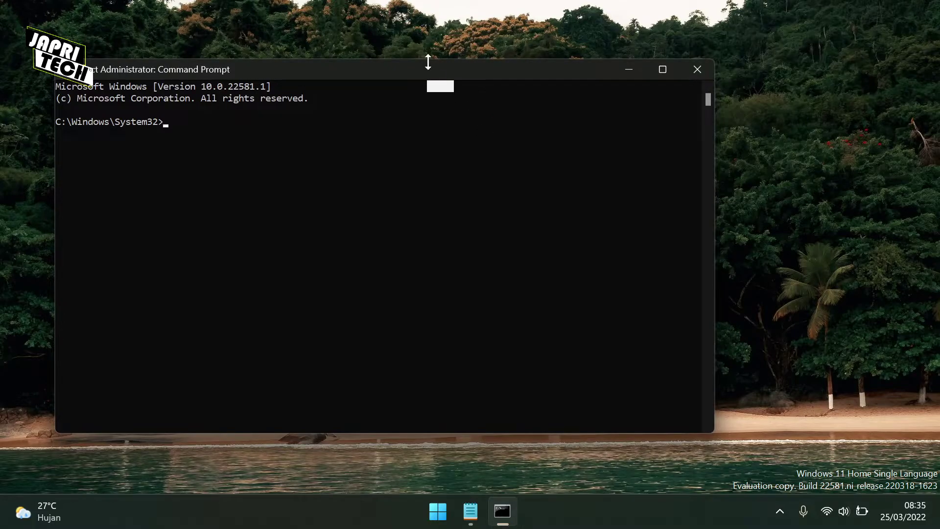
drag(430, 73, 415, 61)
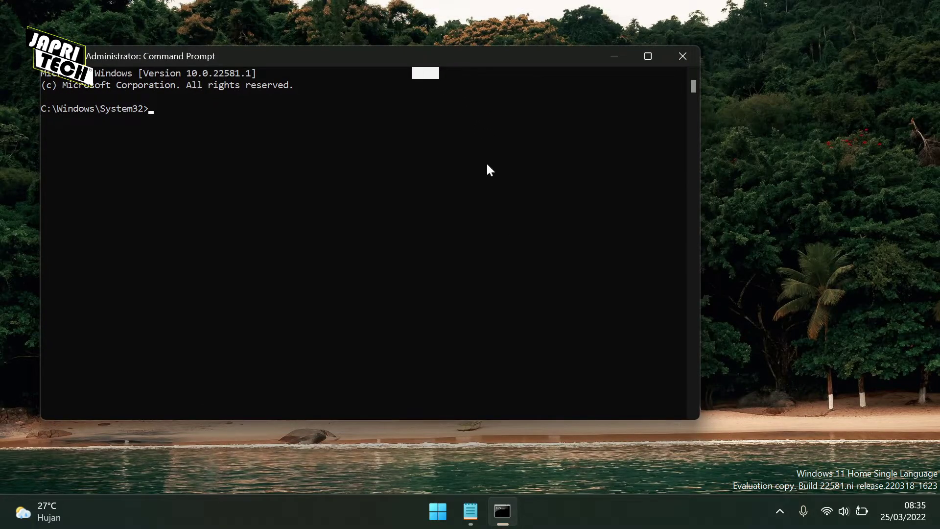
Copy the command "sfc /scannow" from the Notepad list and run it in the administrator Command Prompt.
click(474, 514)
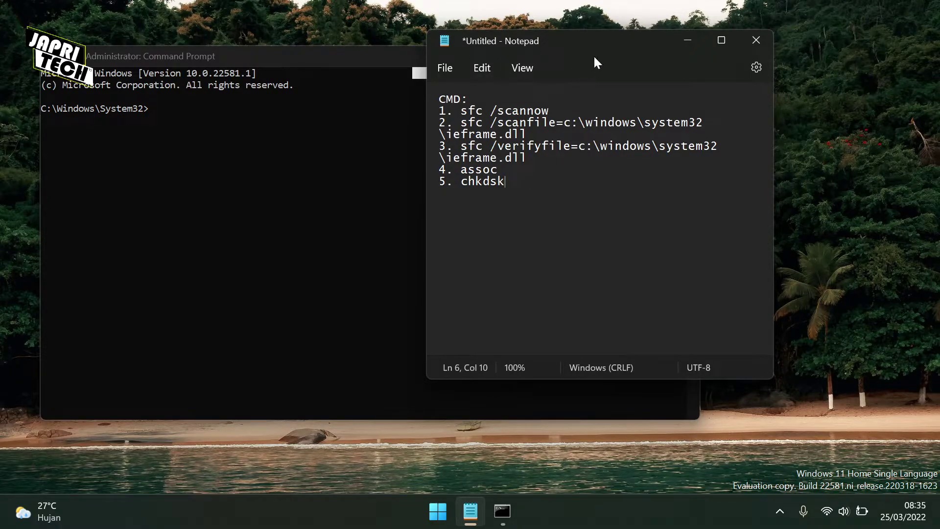
drag(595, 58, 629, 75)
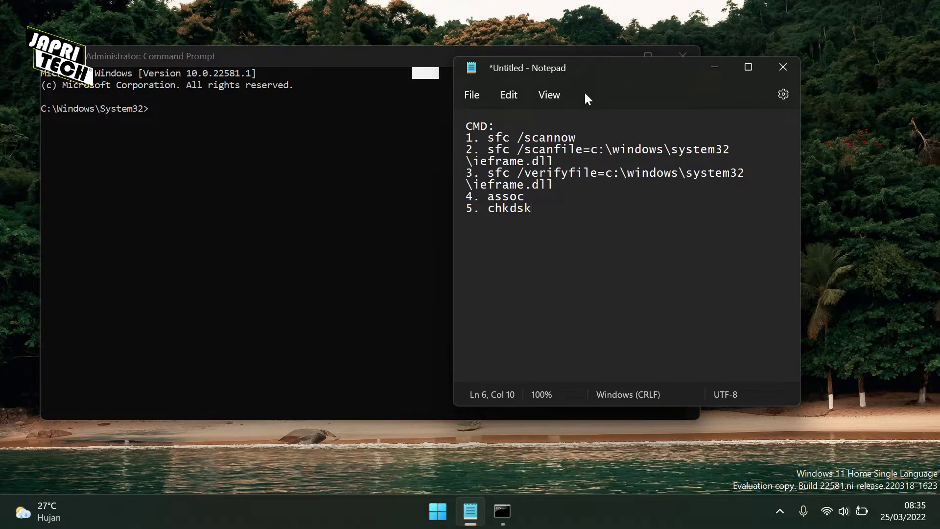
drag(488, 138, 575, 143)
key(ctrl+c)
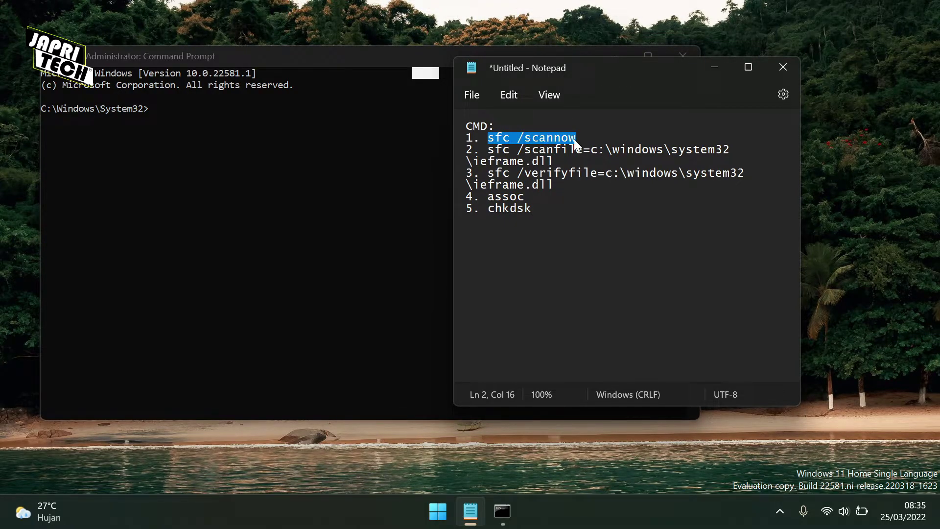
click(308, 130)
right_click(306, 122)
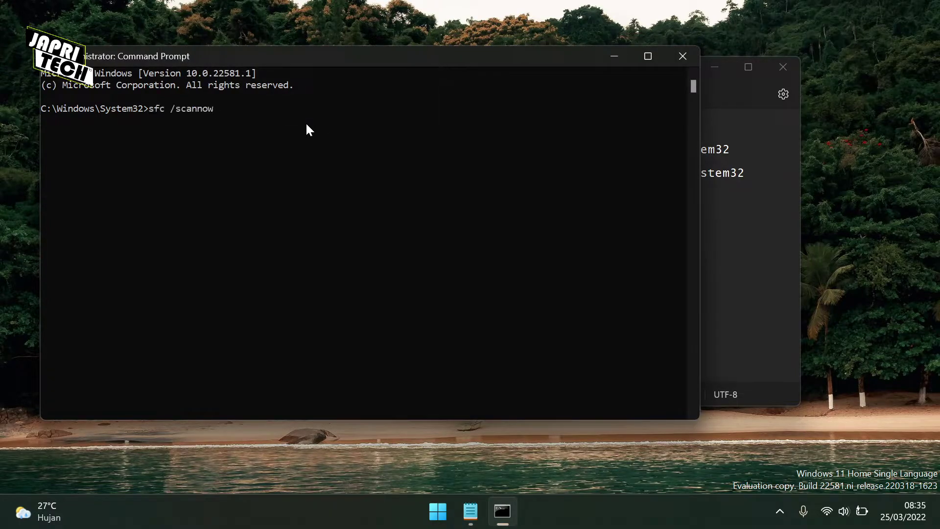
key(alt+Tab)
click(495, 126)
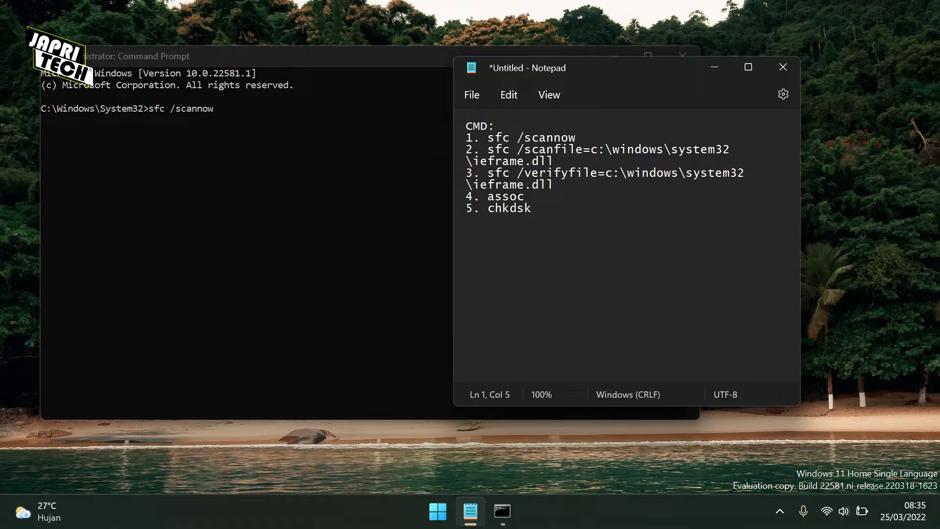
click(322, 112)
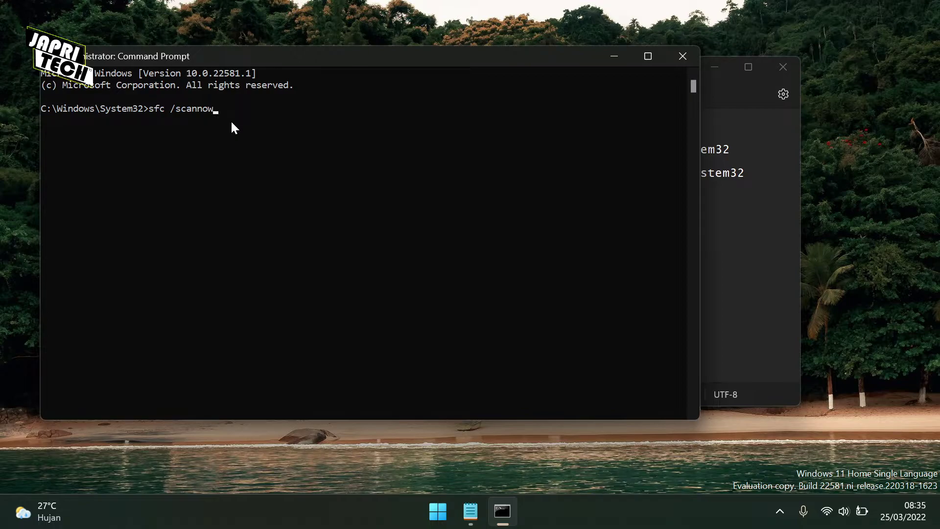
key(Return)
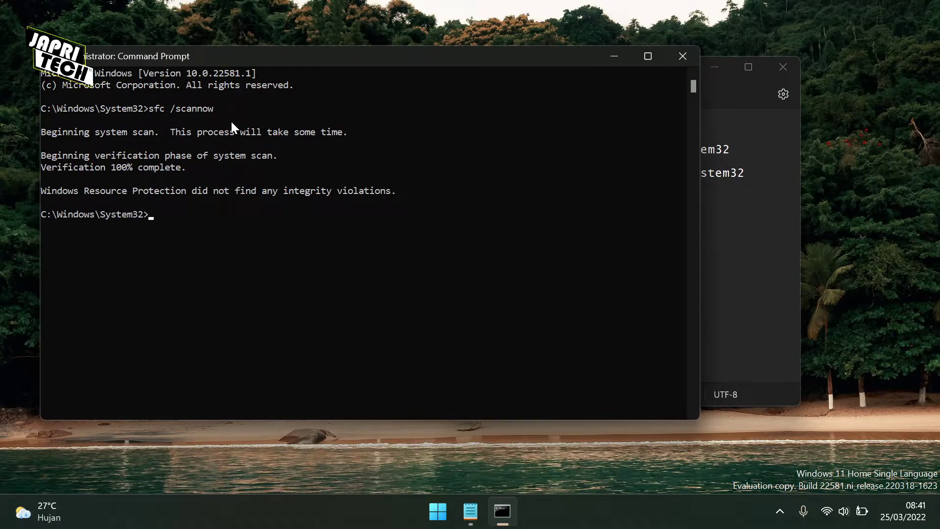
Copy "sfc /scanfile=c:\windows\system32\ieframe.dll" from the Notepad list and paste it at the Command Prompt.
click(705, 234)
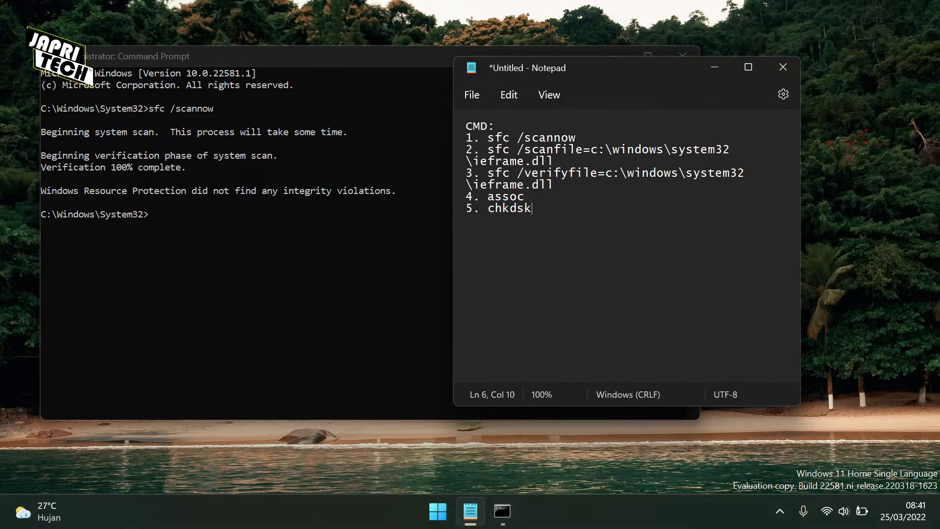
drag(488, 150, 553, 161)
key(ctrl+c)
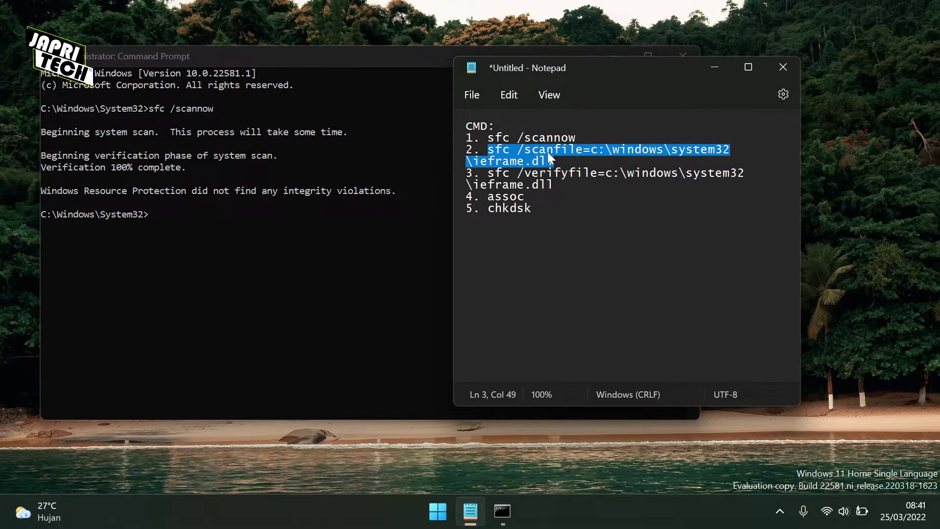
click(214, 243)
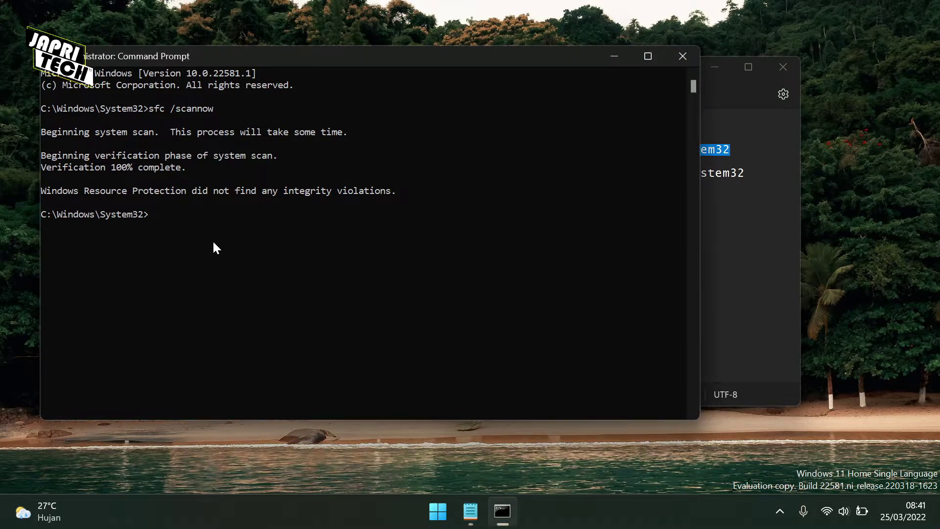
key(ctrl+v)
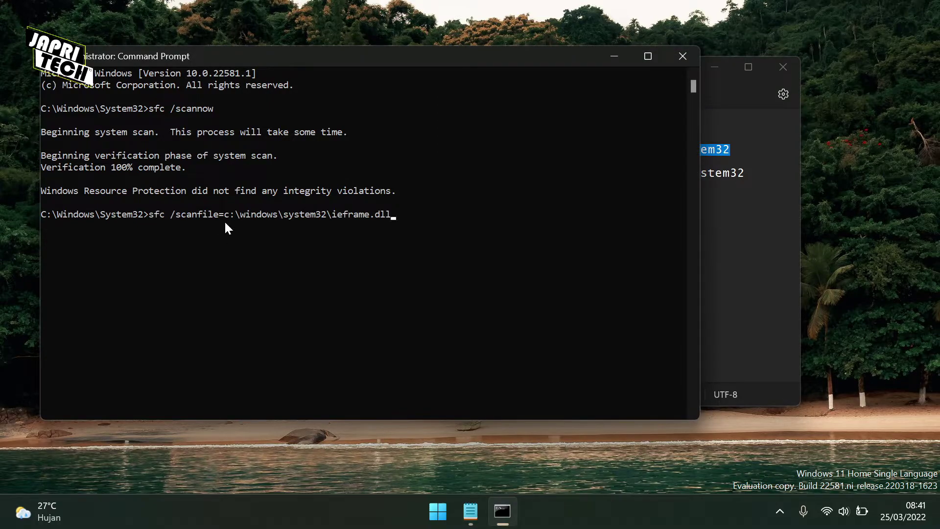